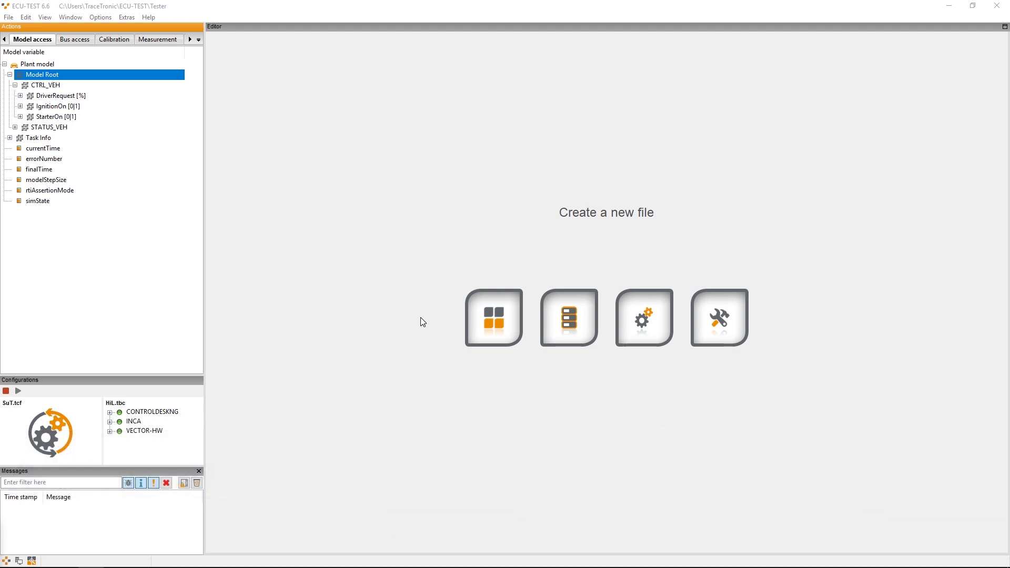
Create a new package from the Precondition-Action-Postcondition template.
mouse_move(481, 321)
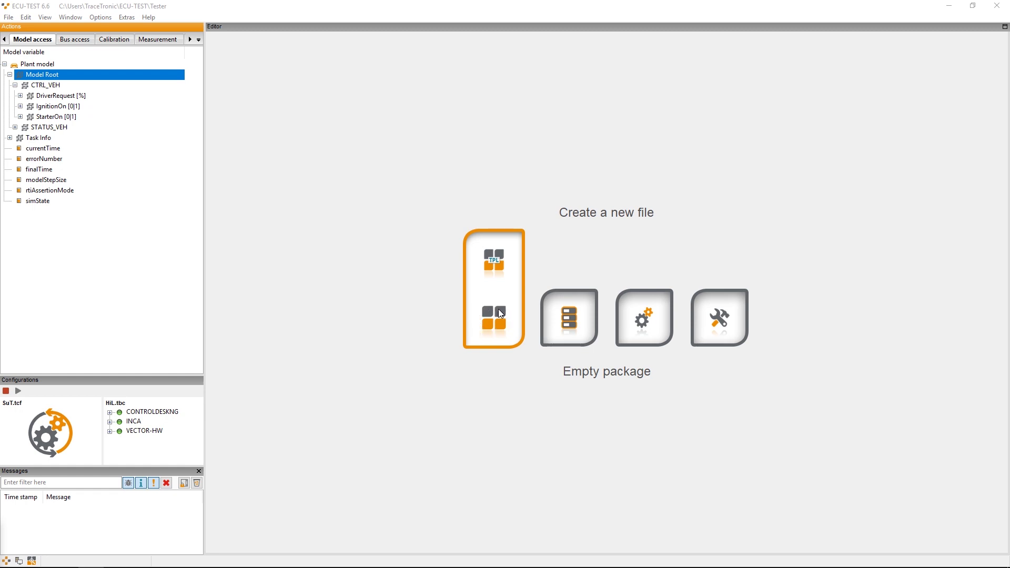
left_click(492, 261)
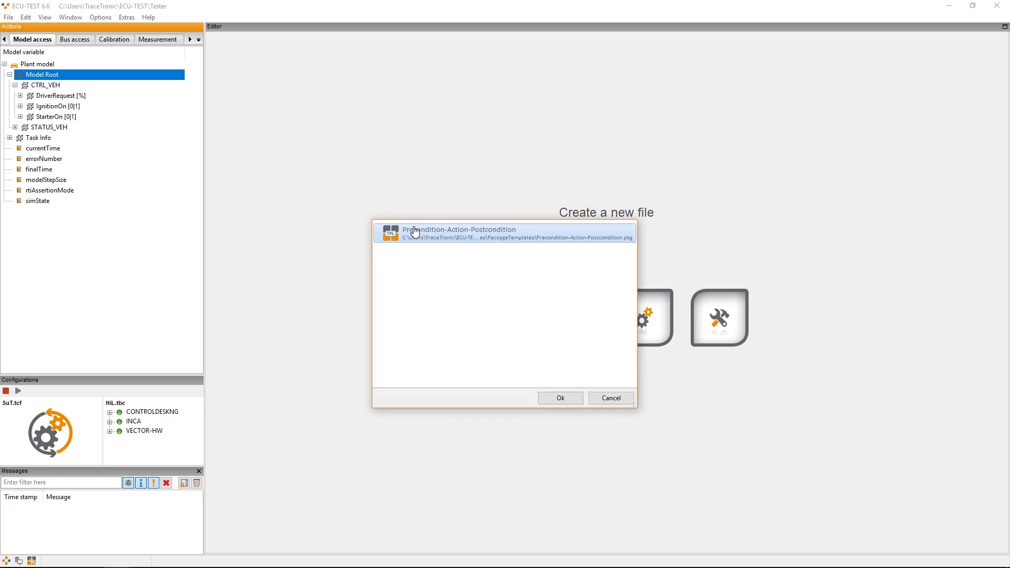
left_click(560, 399)
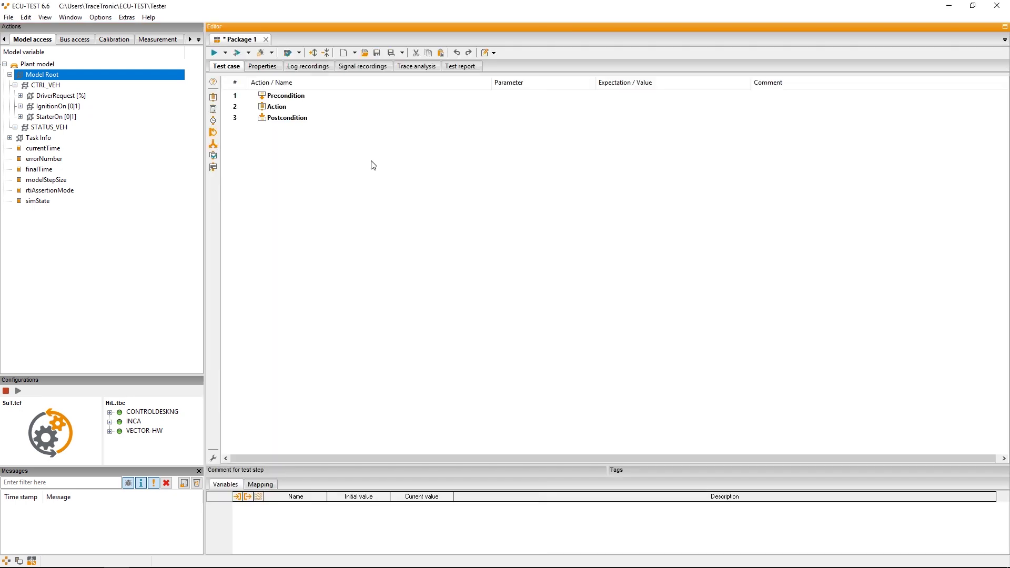
Pick the Precondition block as the insertion point and expand IgnitionOn [0|1] in Model access.
left_click(311, 98)
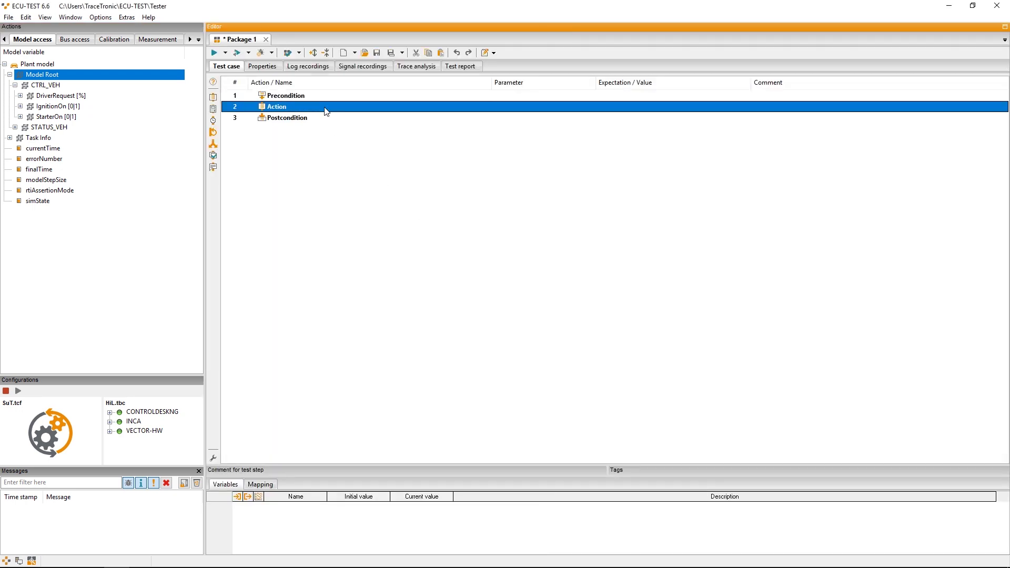
left_click(324, 108)
left_click(324, 121)
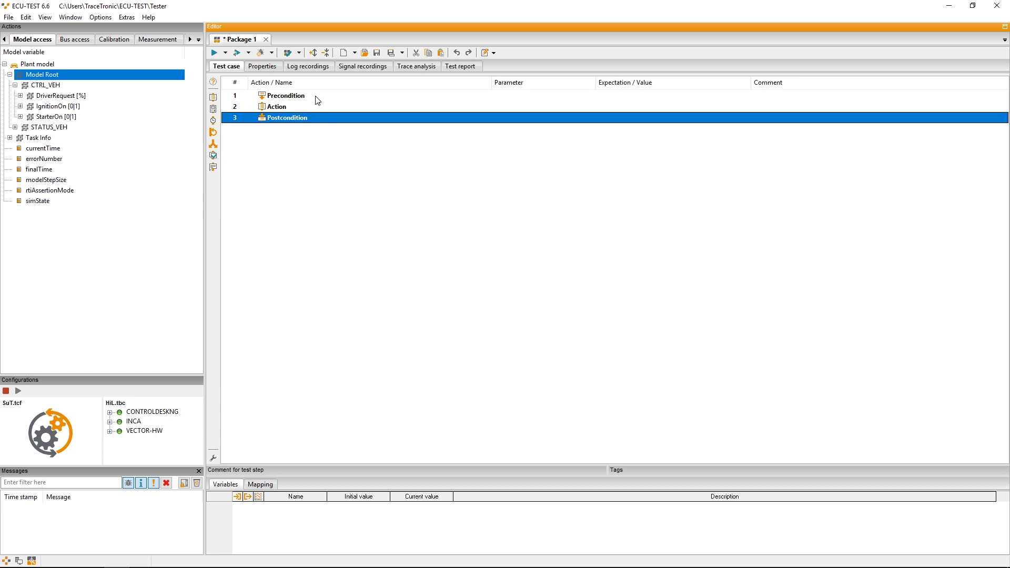
left_click(317, 99)
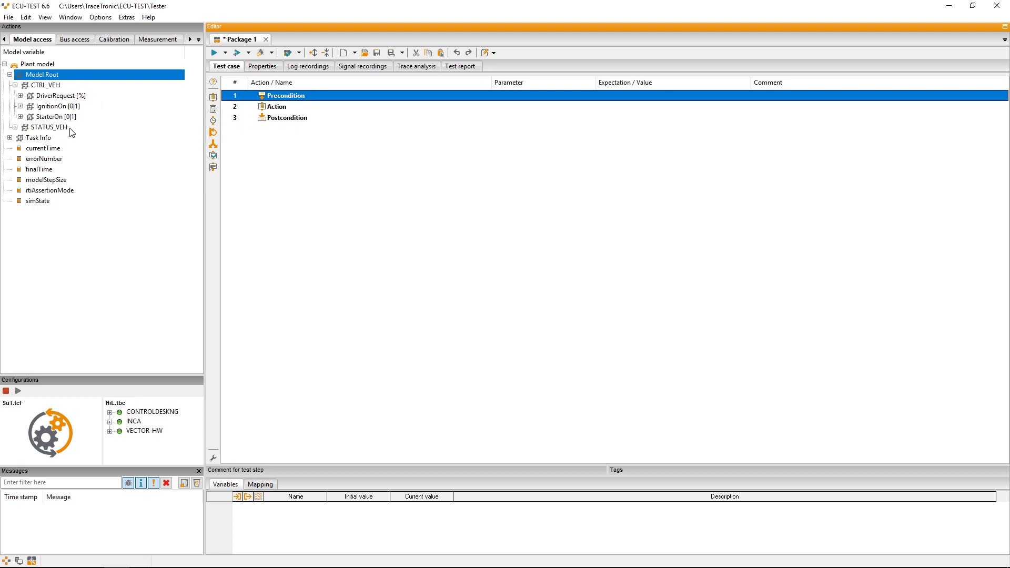
left_click(20, 106)
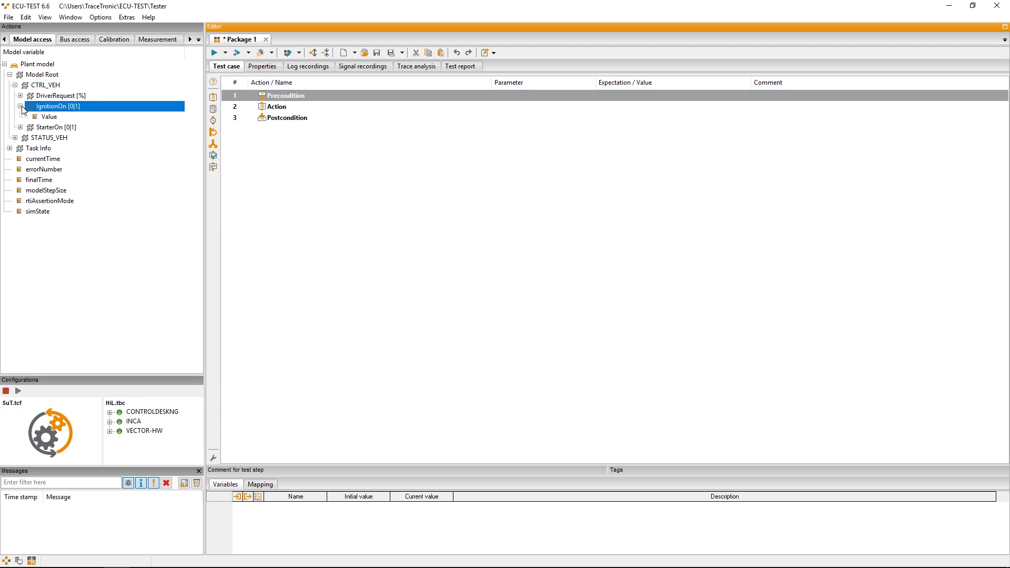
Add a MODEL-Write step setting CTRL_VEH/IgnitionOn [0|1]/Value to 1.
left_click(51, 117)
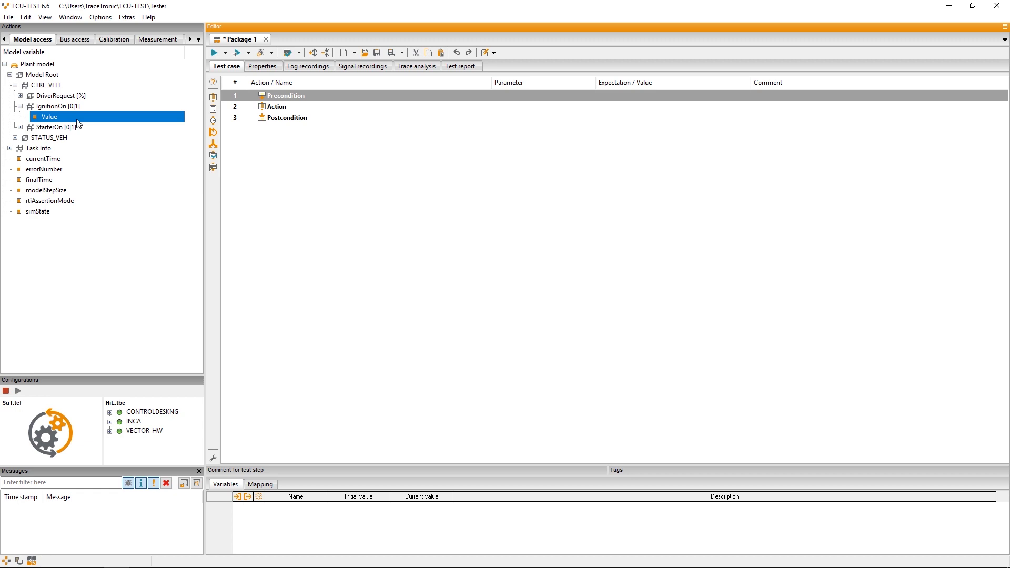
right_click(78, 123)
left_click(108, 138)
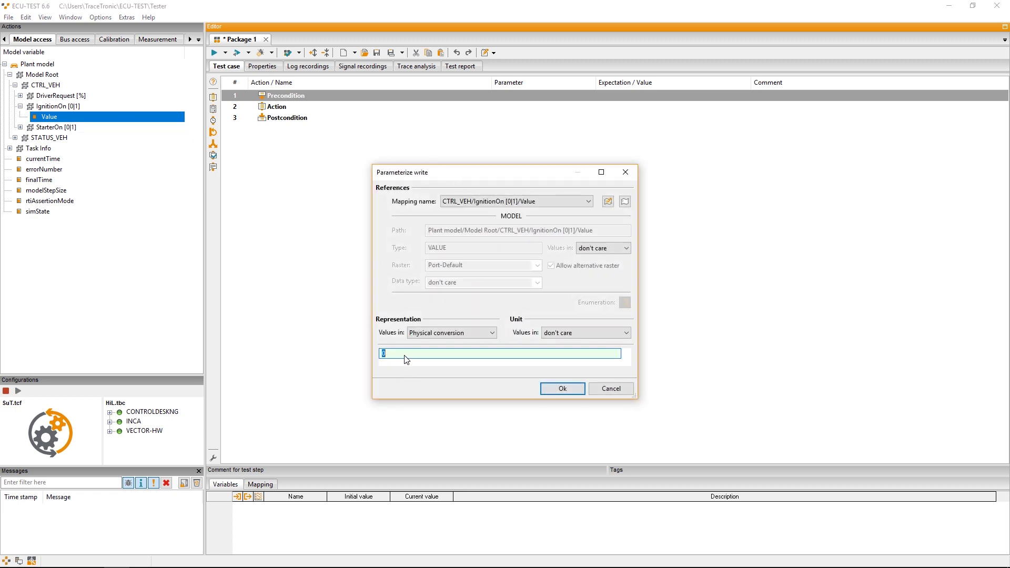
type("1")
left_click(556, 390)
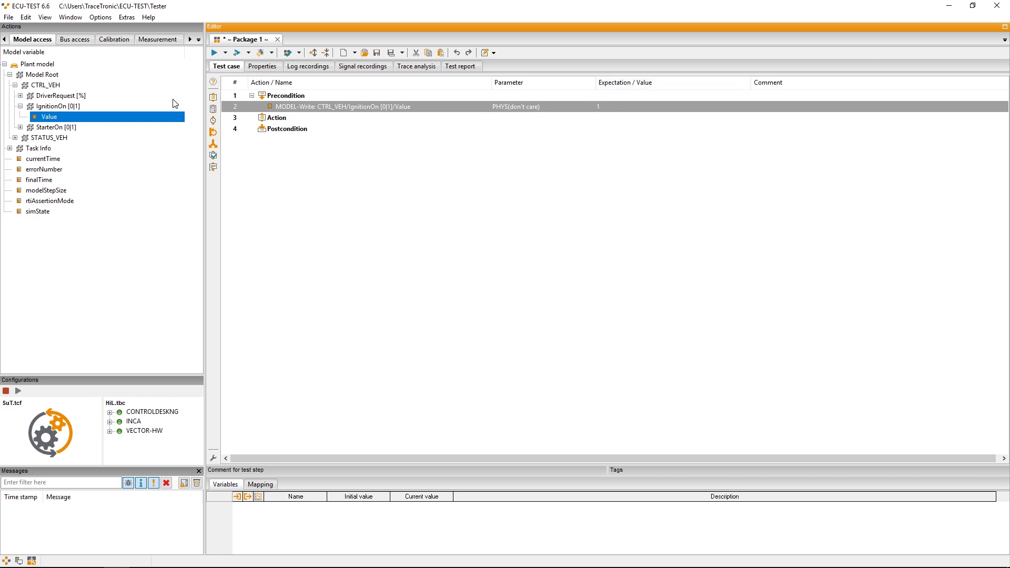
Add a MODEL-Write step setting CTRL_VEH/StarterOn [0|1]/Value to 1, then select the Action block.
left_click(20, 127)
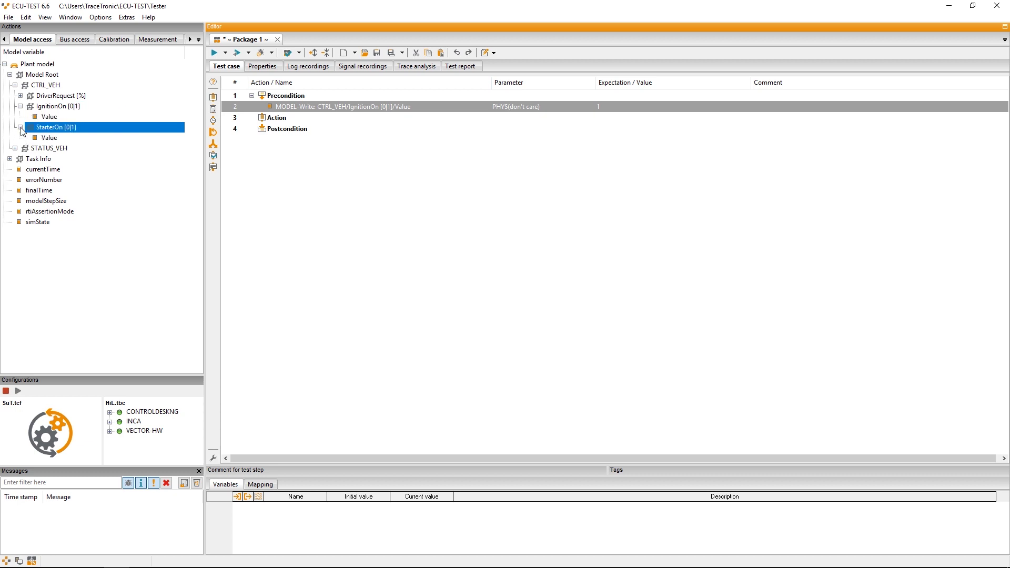
left_click(55, 139)
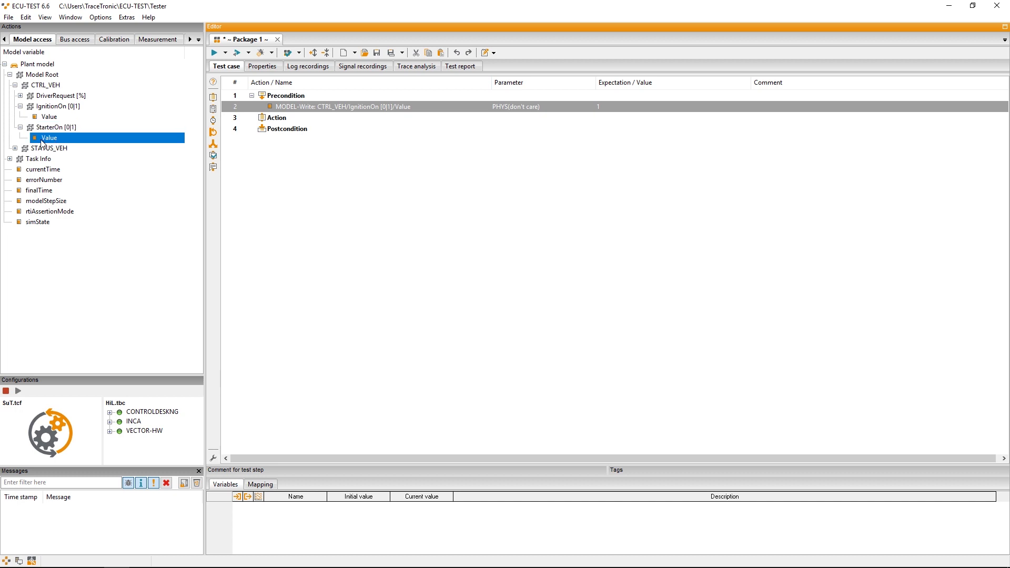
right_click(82, 144)
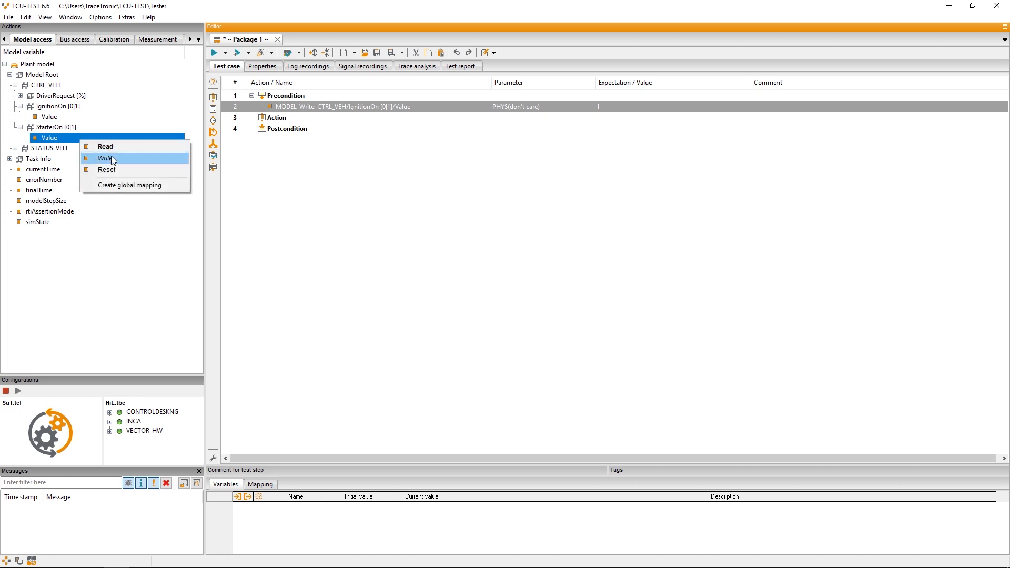
left_click(129, 159)
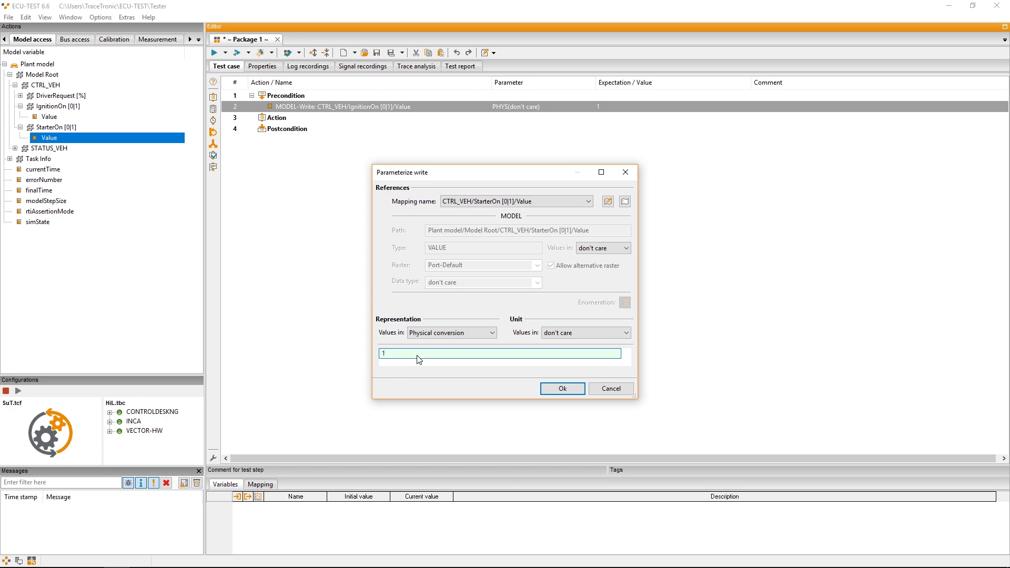
left_click(563, 390)
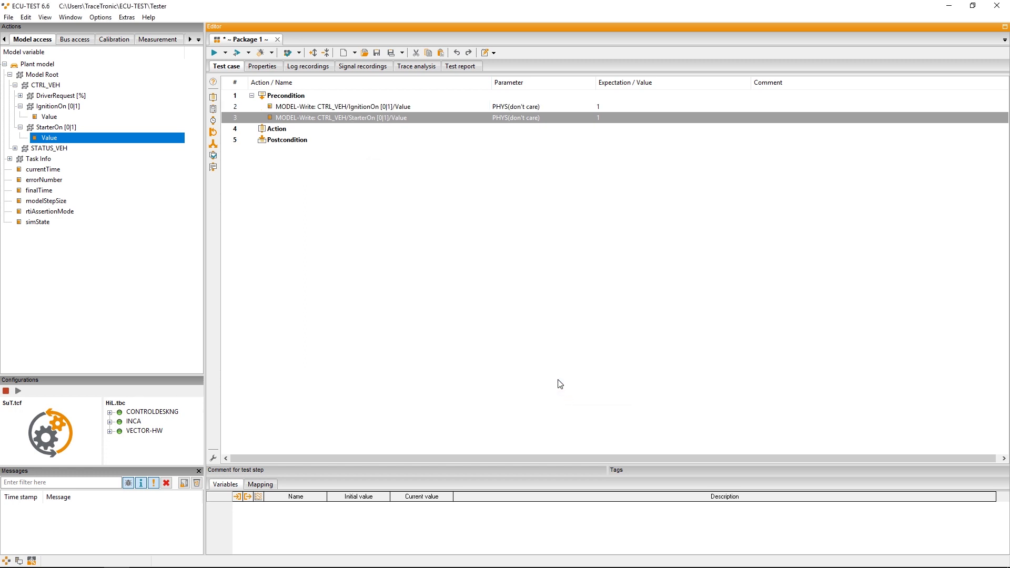
left_click(281, 130)
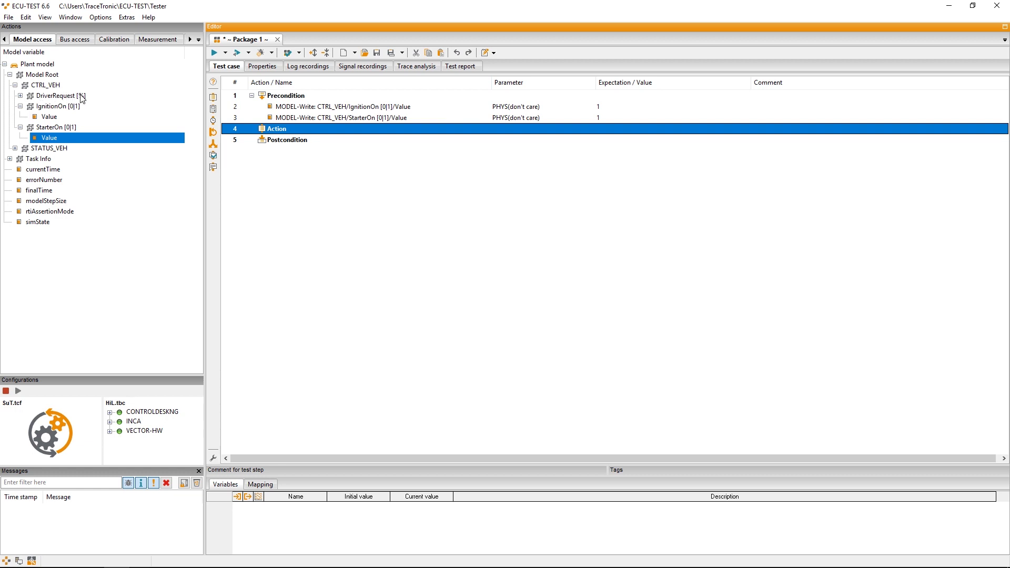
Add an Action step writing 10 to CTRL_VEH/DriverRequest [%]/Value, then switch to Bus access.
left_click(20, 95)
left_click(50, 106)
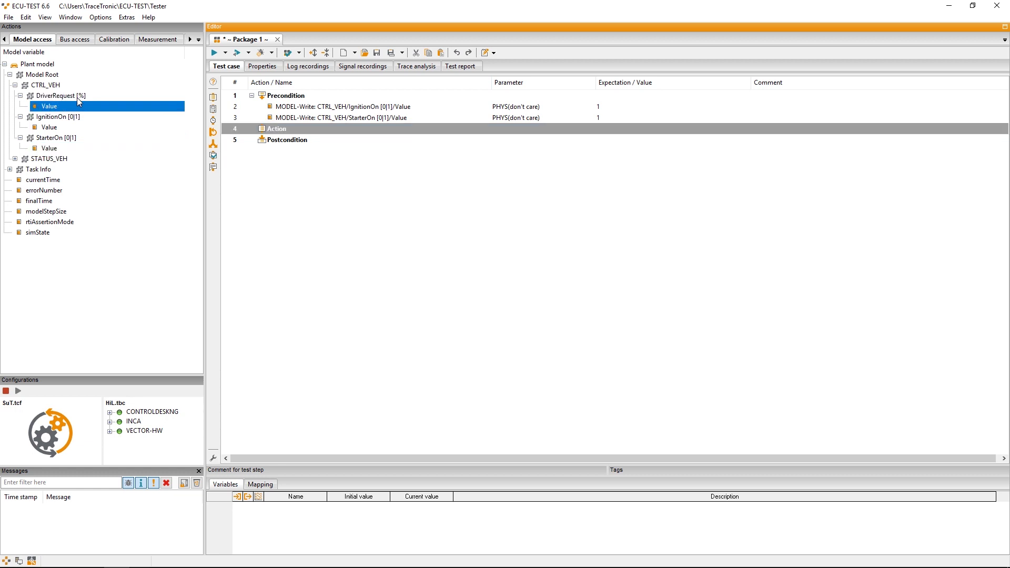
right_click(56, 107)
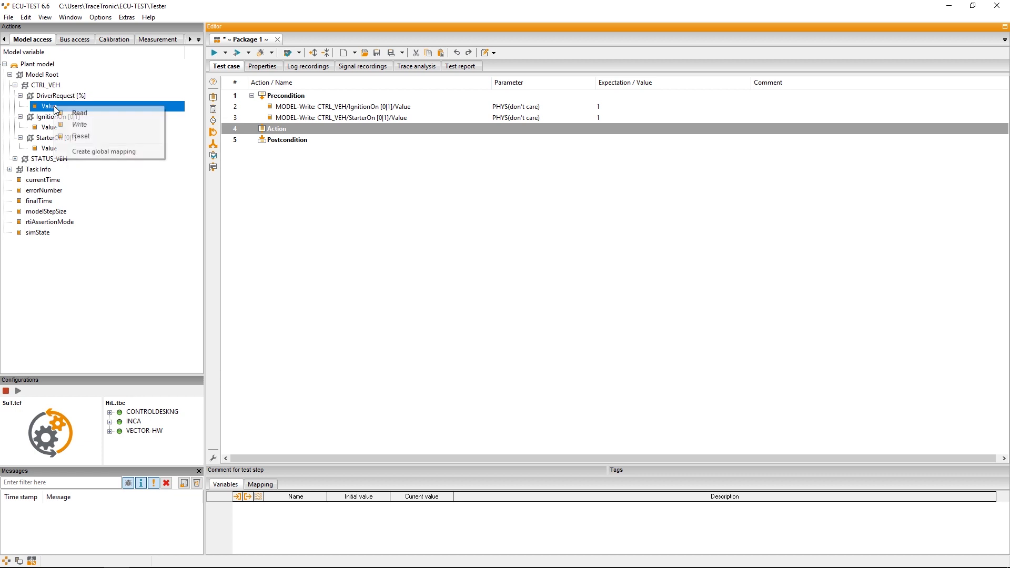
left_click(79, 125)
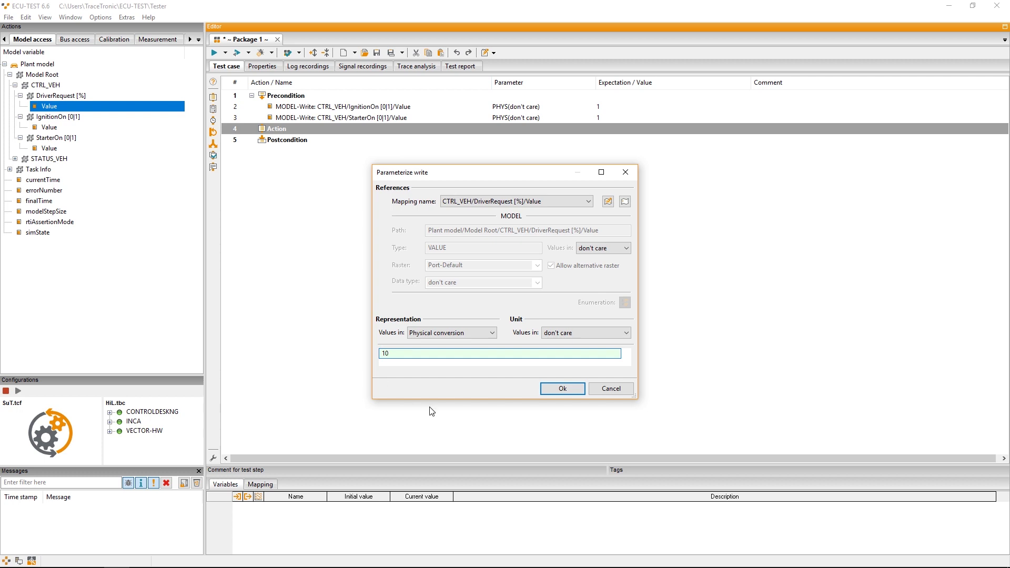
type("0")
left_click(553, 389)
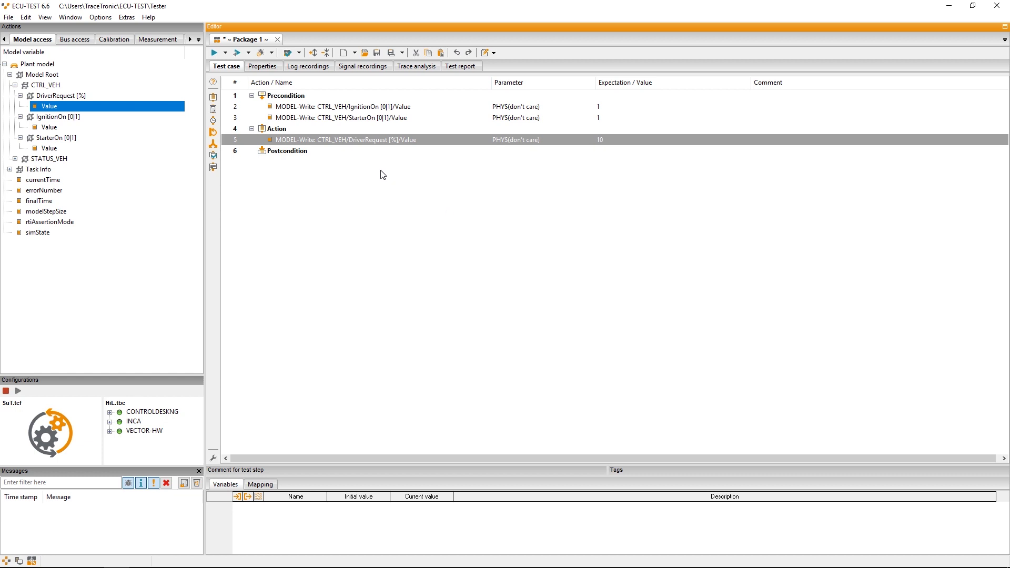
left_click(82, 42)
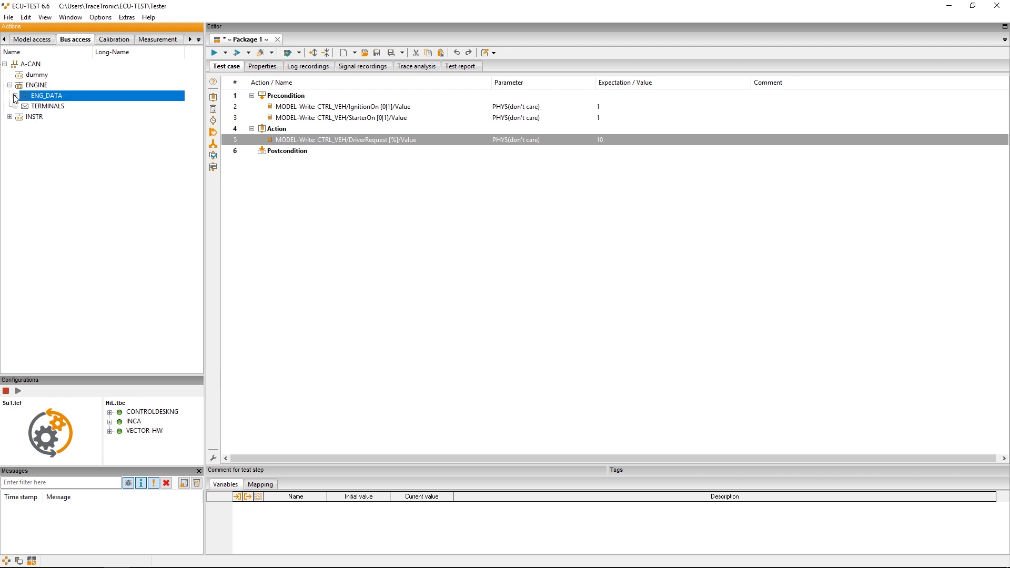
Add a BUS-Read step for A-CAN/ENG_DATA/ENG_RPM with evaluation turned off.
double_click(39, 98)
left_click(50, 107)
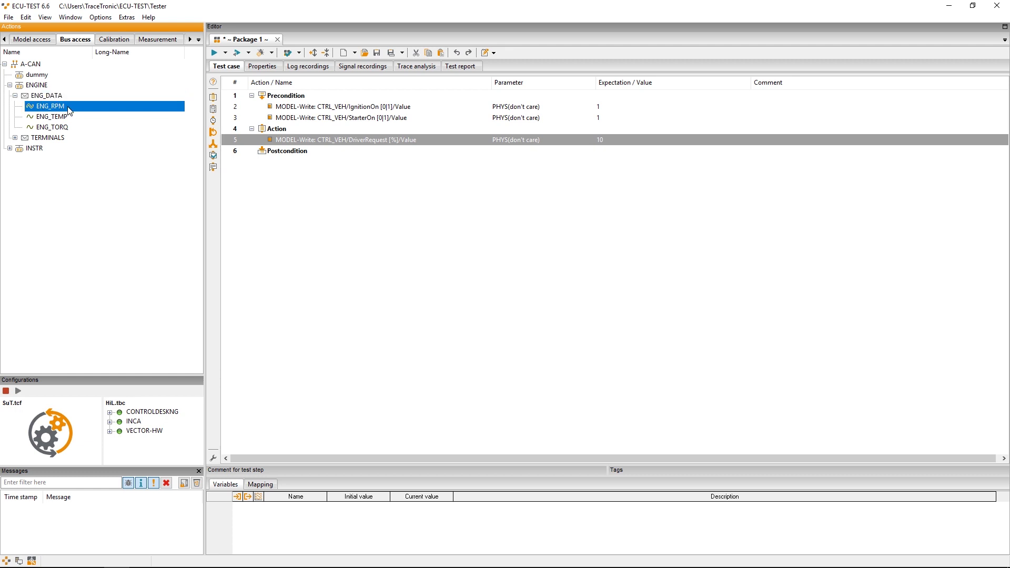
right_click(69, 110)
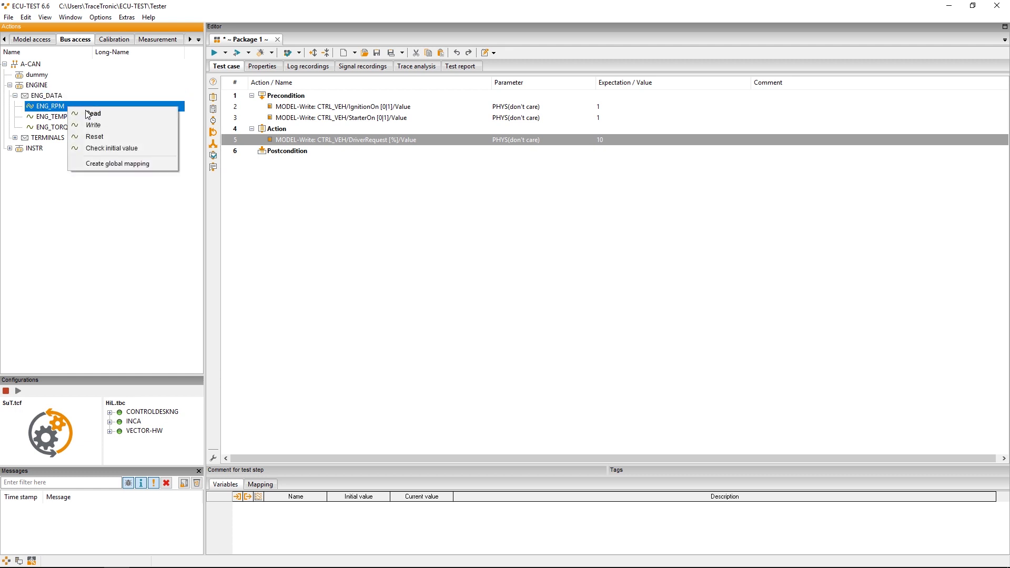
left_click(103, 112)
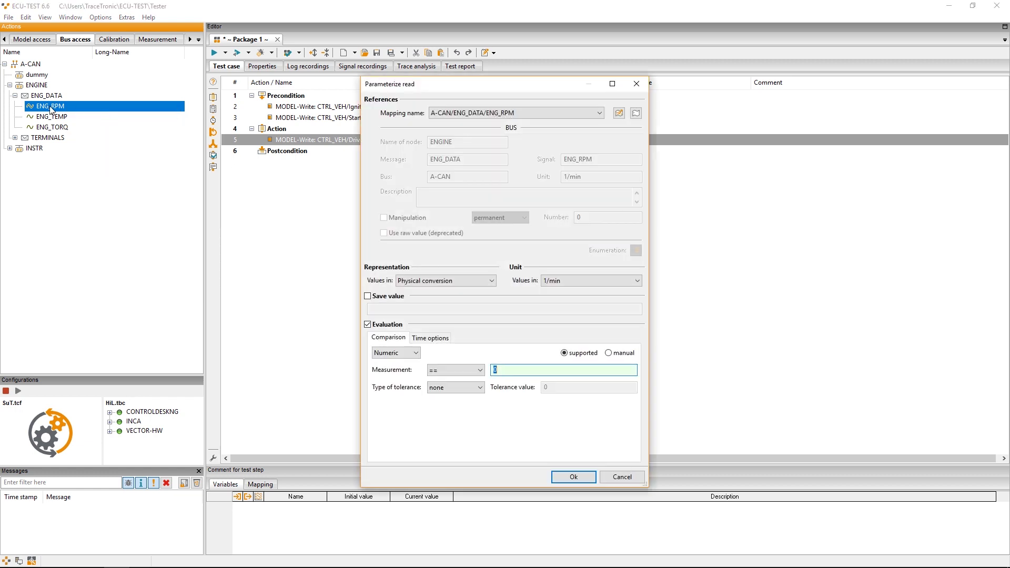
left_click(373, 326)
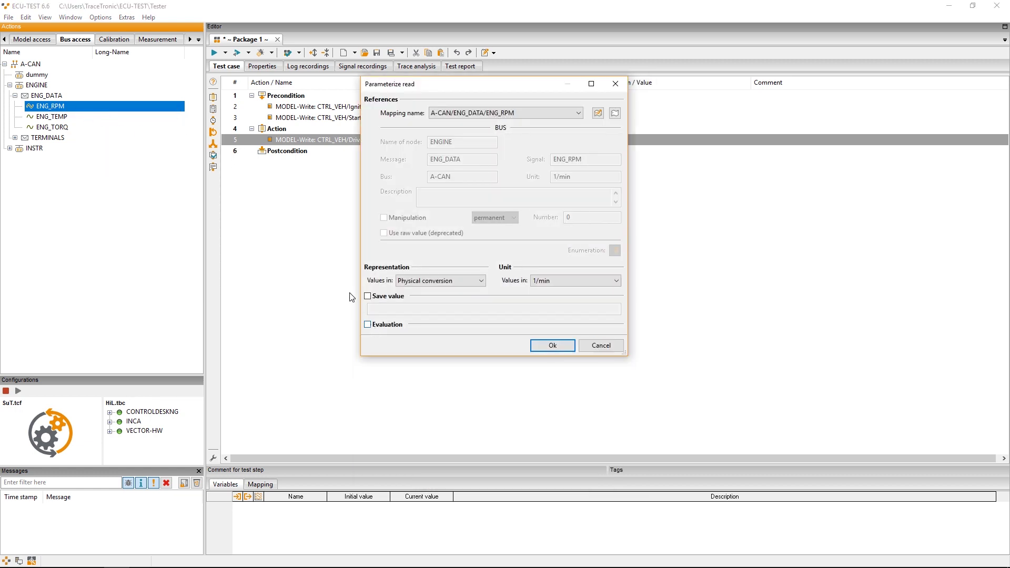
left_click(552, 346)
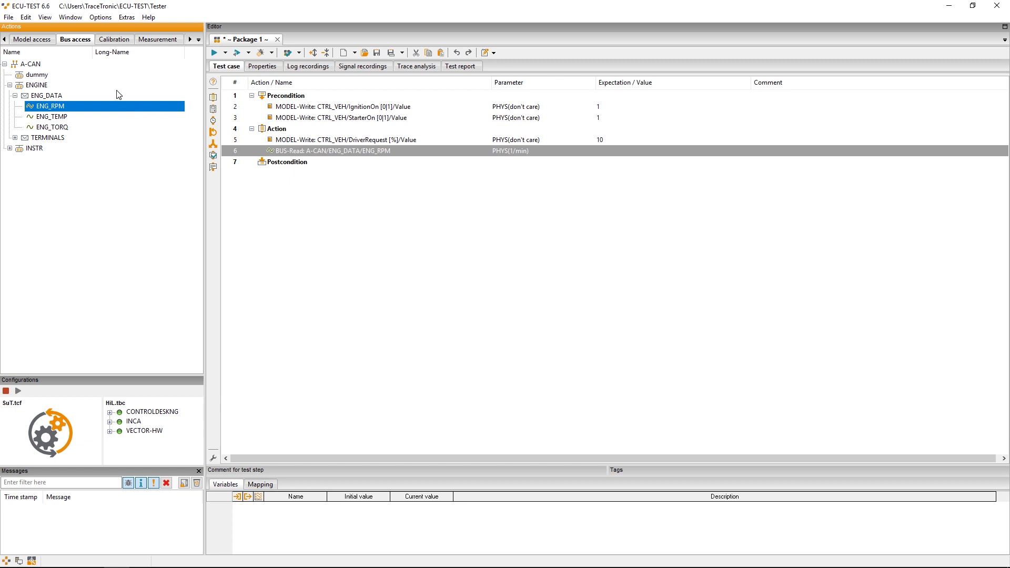
Add a MEAS-Read step for Engine/n (Engine Speed) with evaluation turned off.
left_click(163, 43)
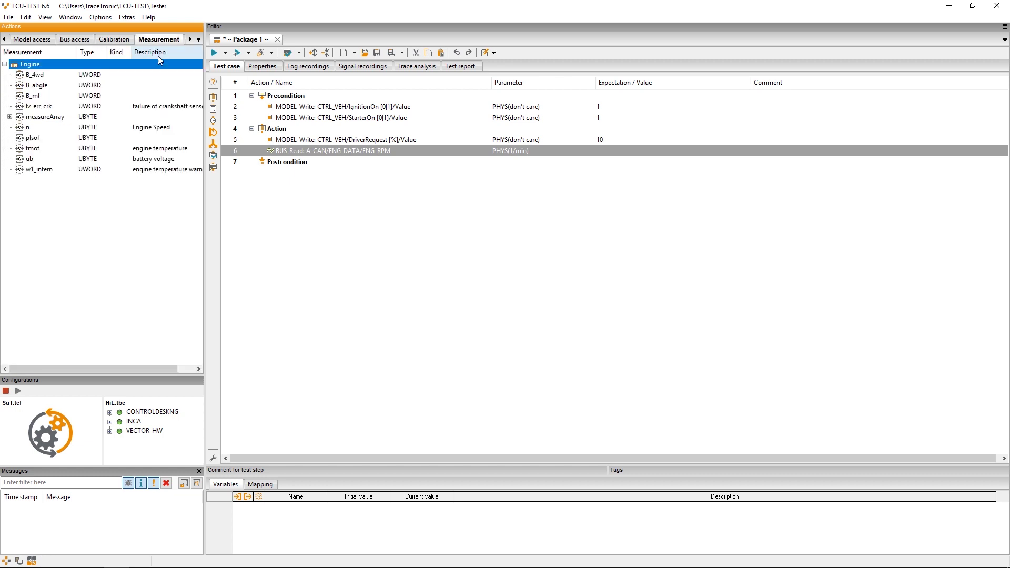
left_click(154, 130)
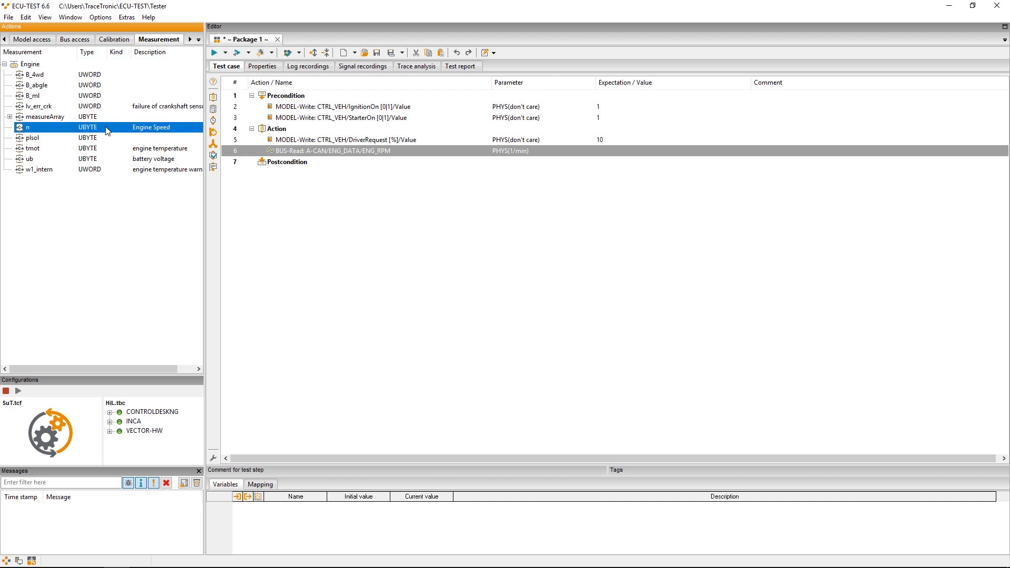
right_click(45, 133)
left_click(60, 136)
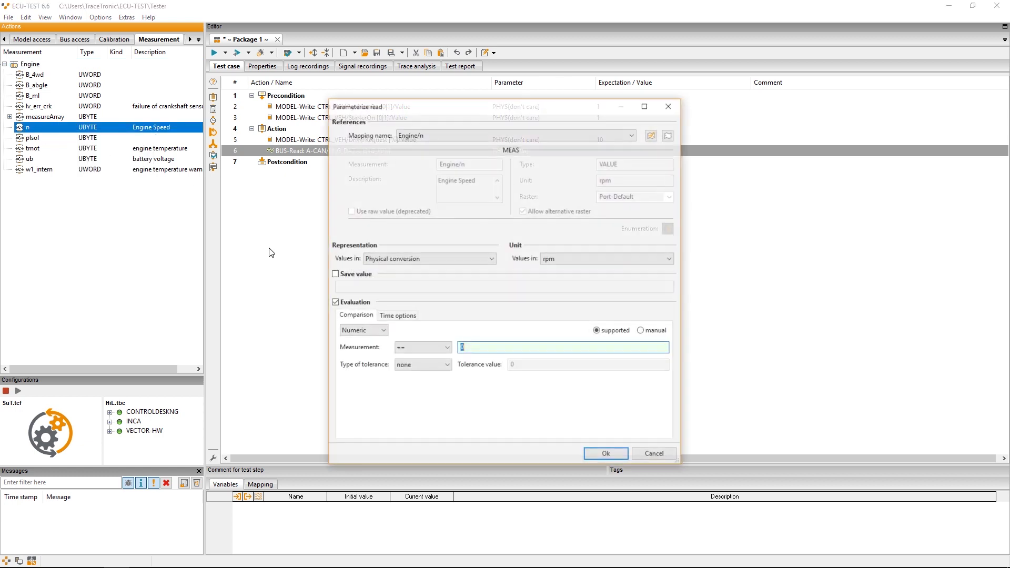
left_click(347, 302)
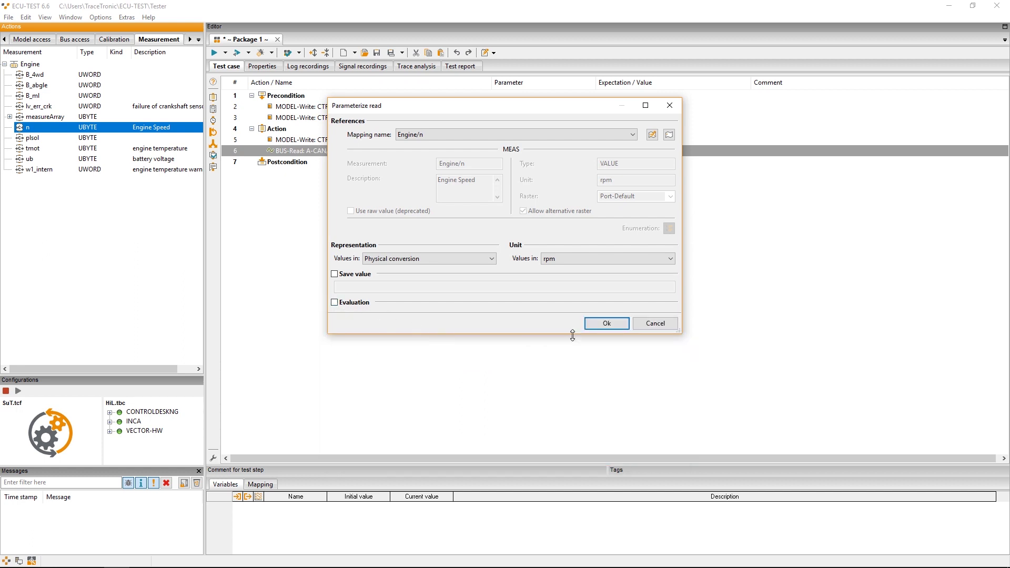
left_click(604, 326)
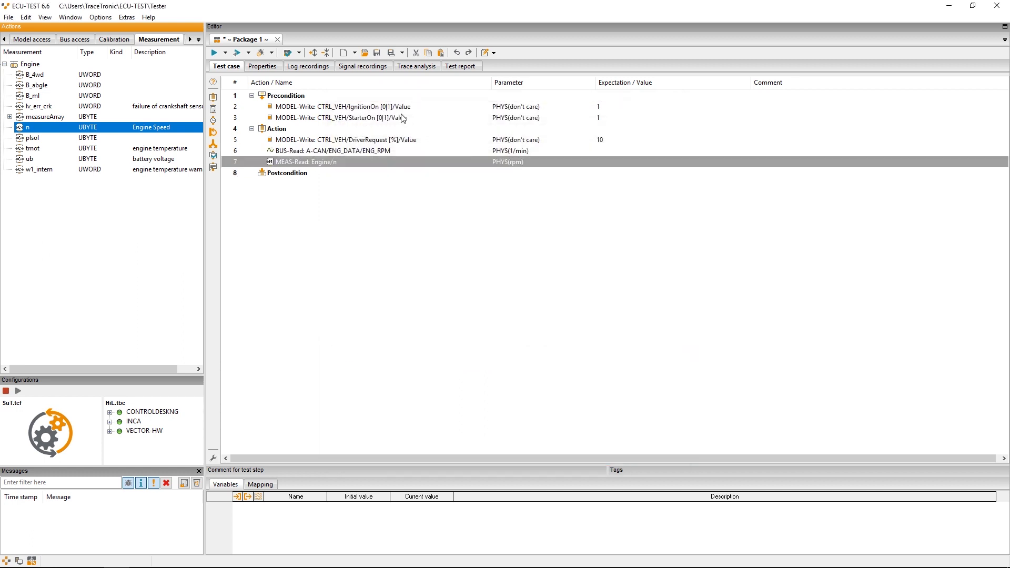
Copy the ENG_RPM bus read and Engine/n measurement read, pasting them after the IgnitionOn write.
left_click(331, 161)
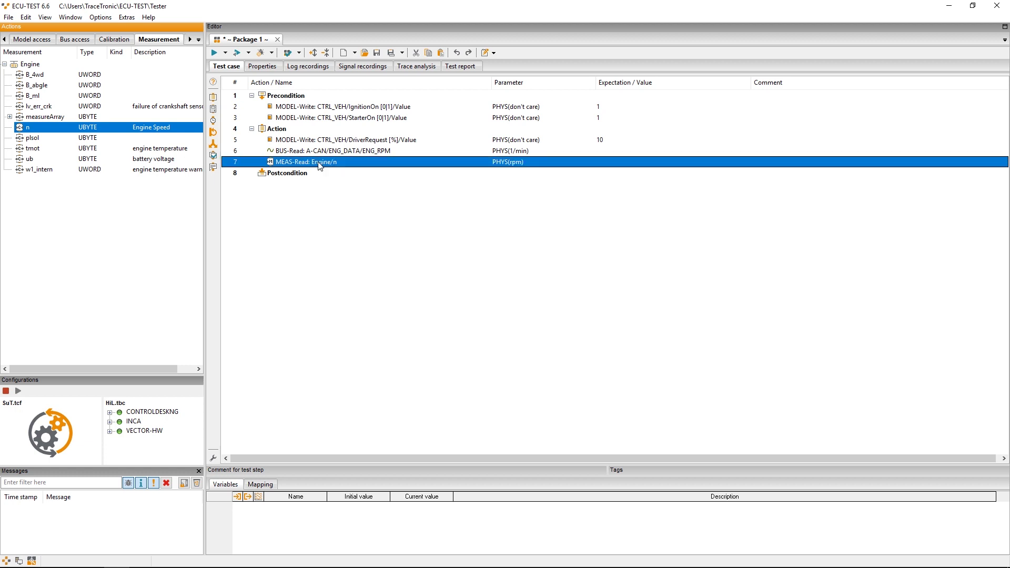
left_click(330, 154, "shift")
right_click(330, 155)
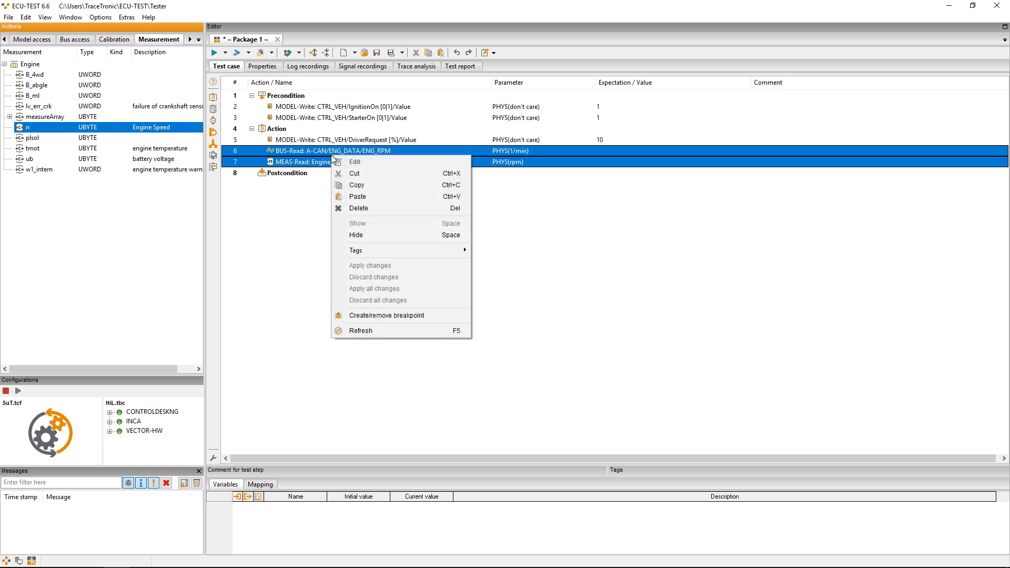
left_click(367, 185)
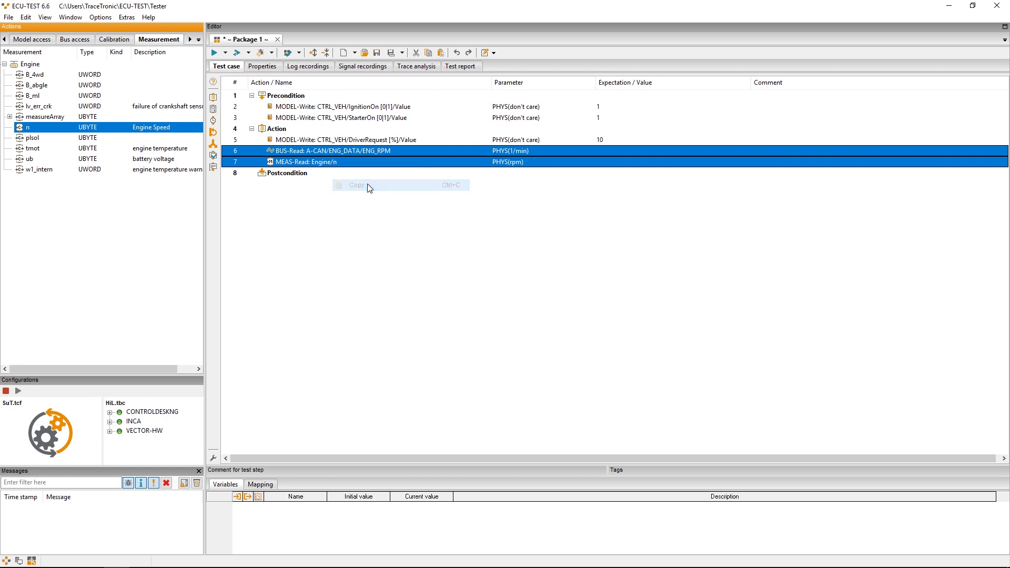
left_click(323, 108)
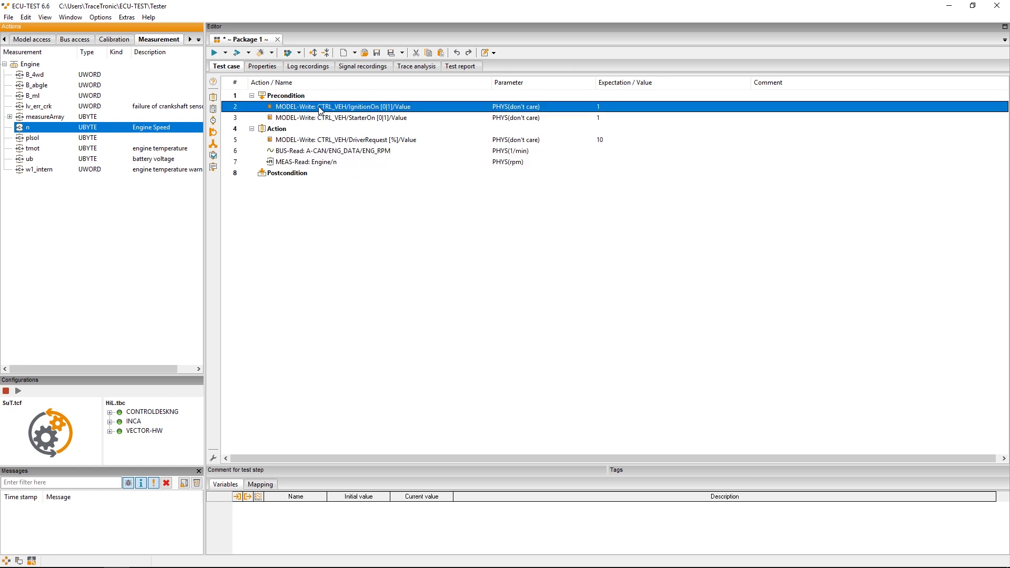
right_click(323, 110)
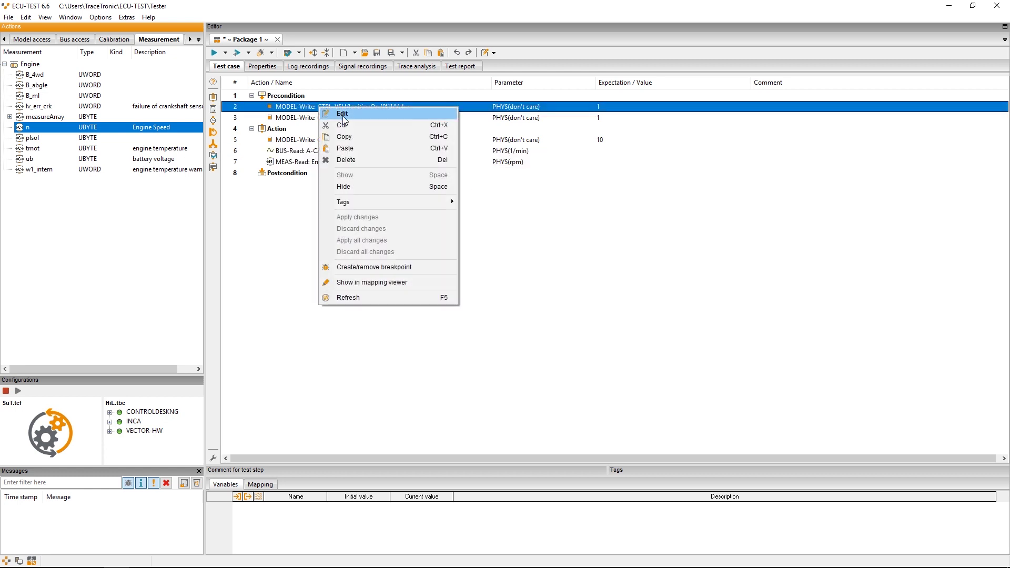
left_click(355, 148)
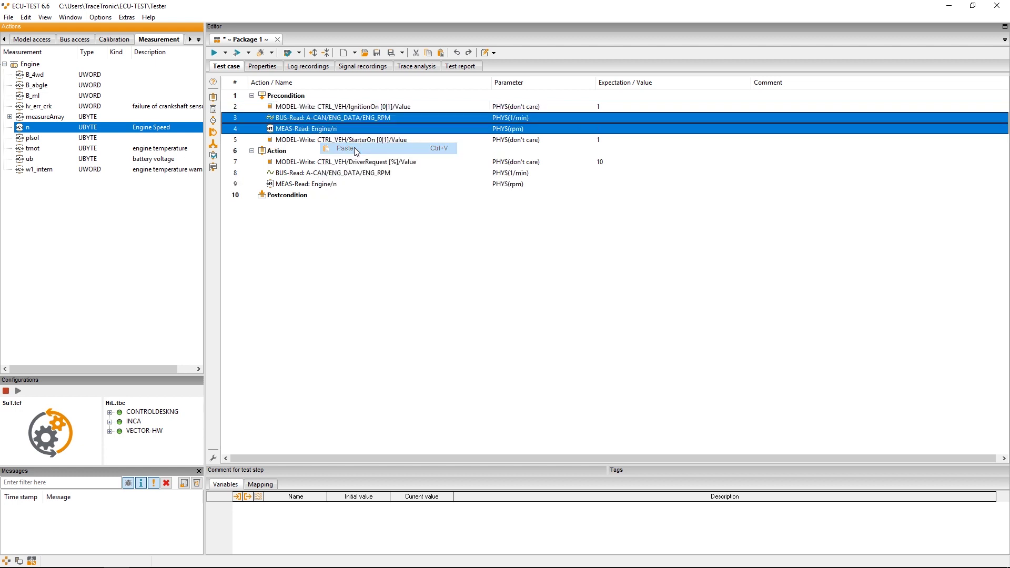
left_click(295, 129)
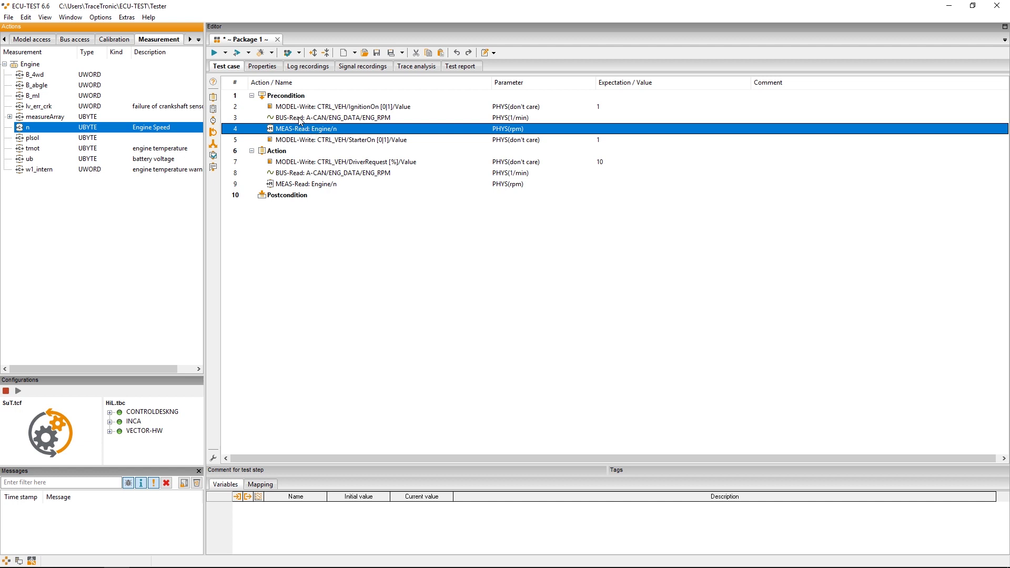
Add a Postcondition MODEL-Write step resetting DriverRequest [%]/Value to 0.
left_click(293, 198)
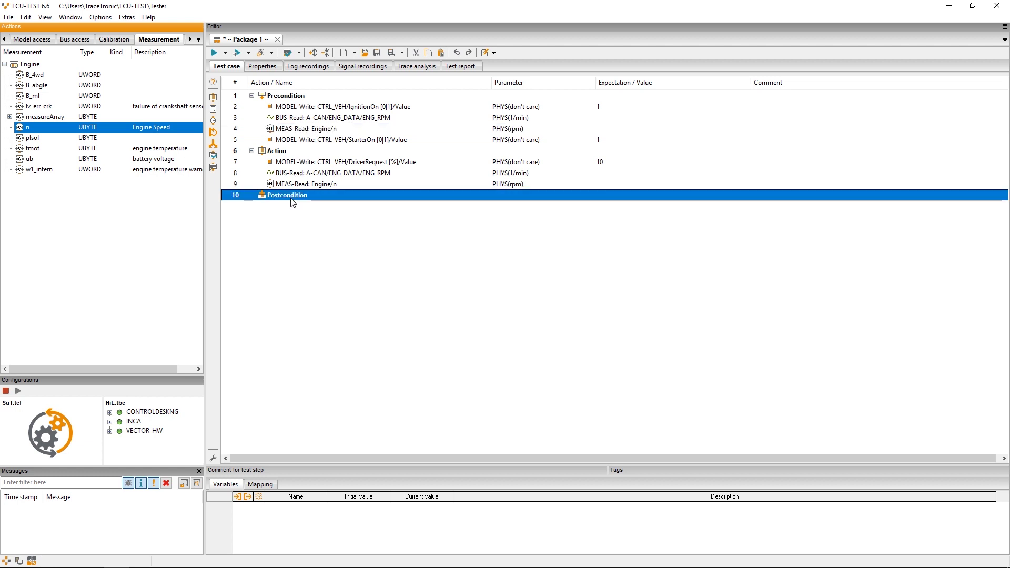
left_click(33, 40)
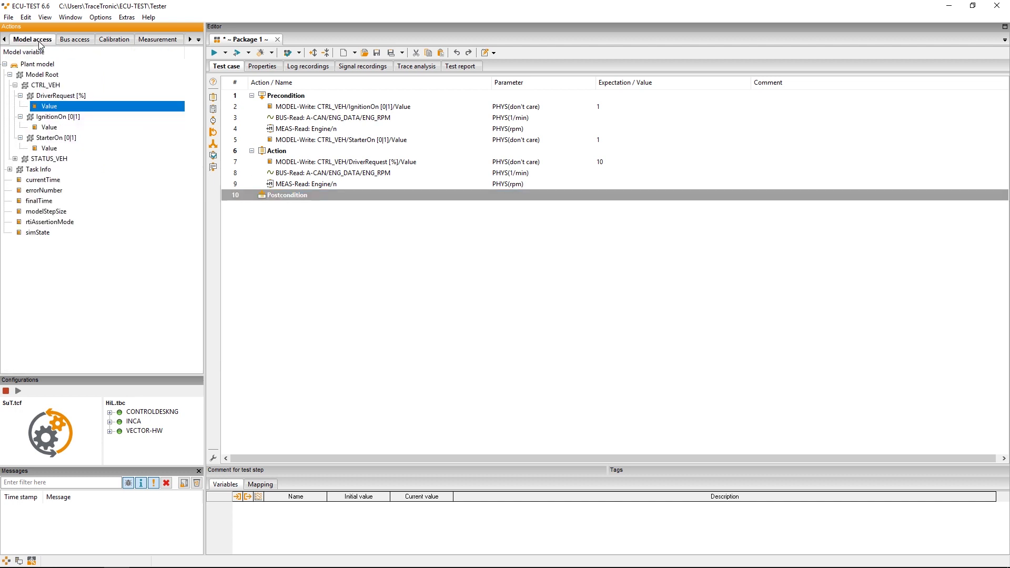
right_click(52, 108)
left_click(88, 127)
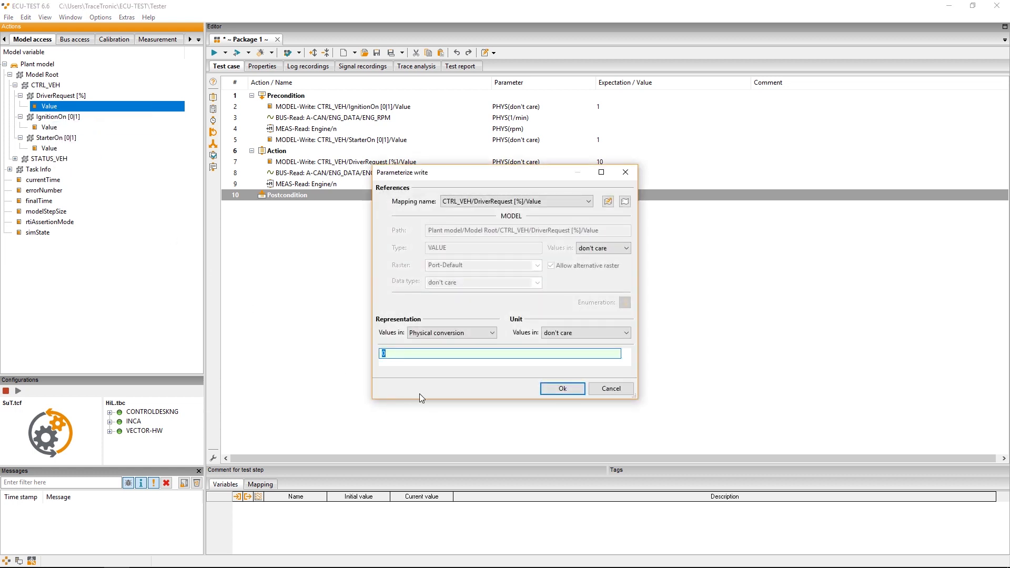
left_click(388, 355)
left_click(549, 389)
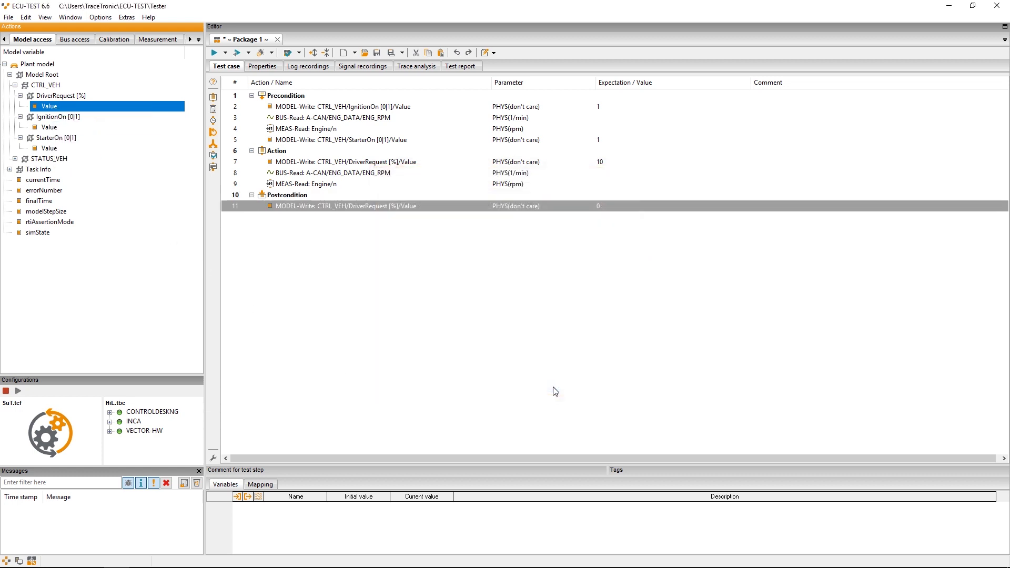
Add a Postcondition MODEL-Write step resetting IgnitionOn [0|1]/Value to 0.
left_click(49, 129)
right_click(49, 128)
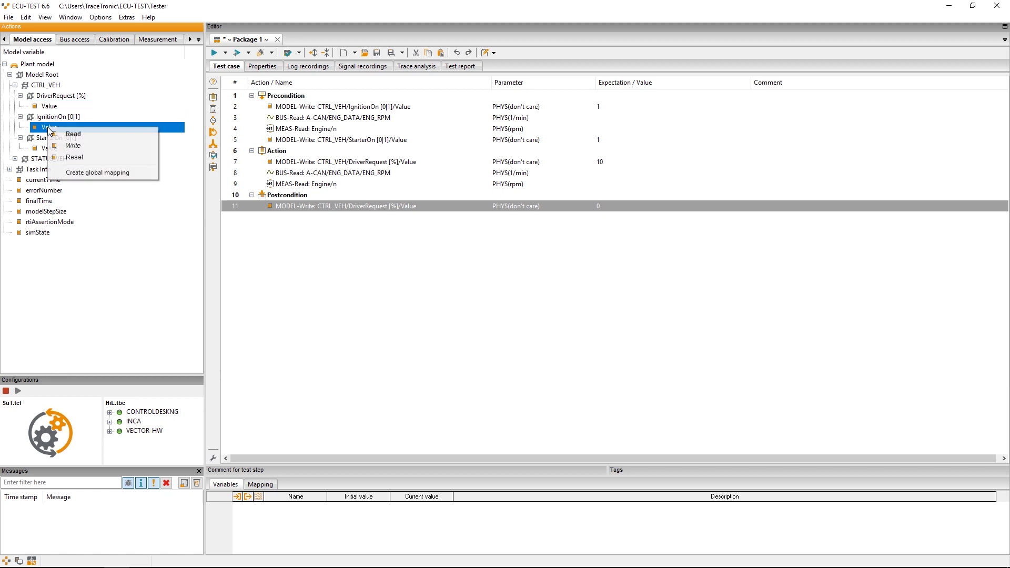
left_click(73, 145)
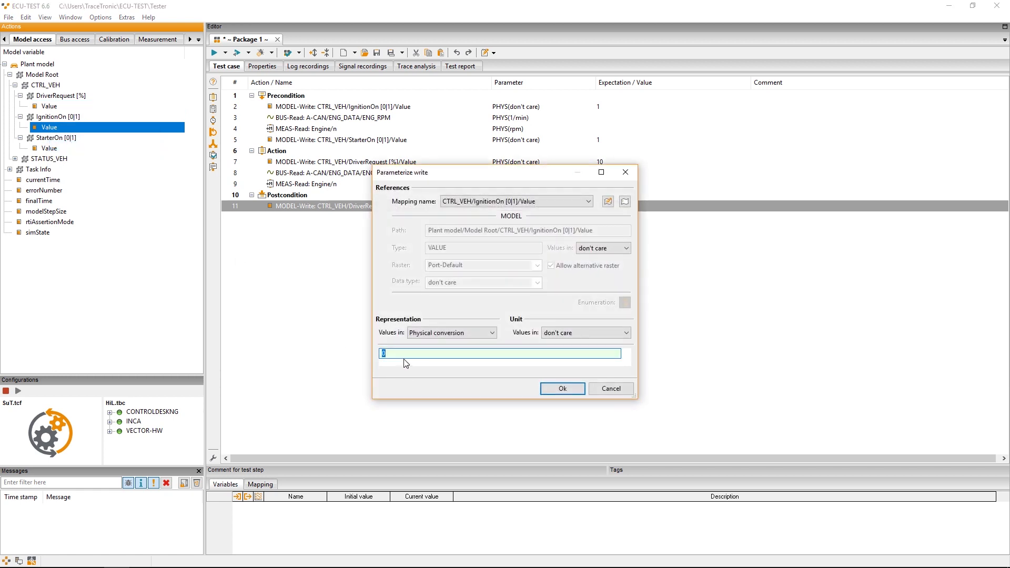
left_click(379, 353)
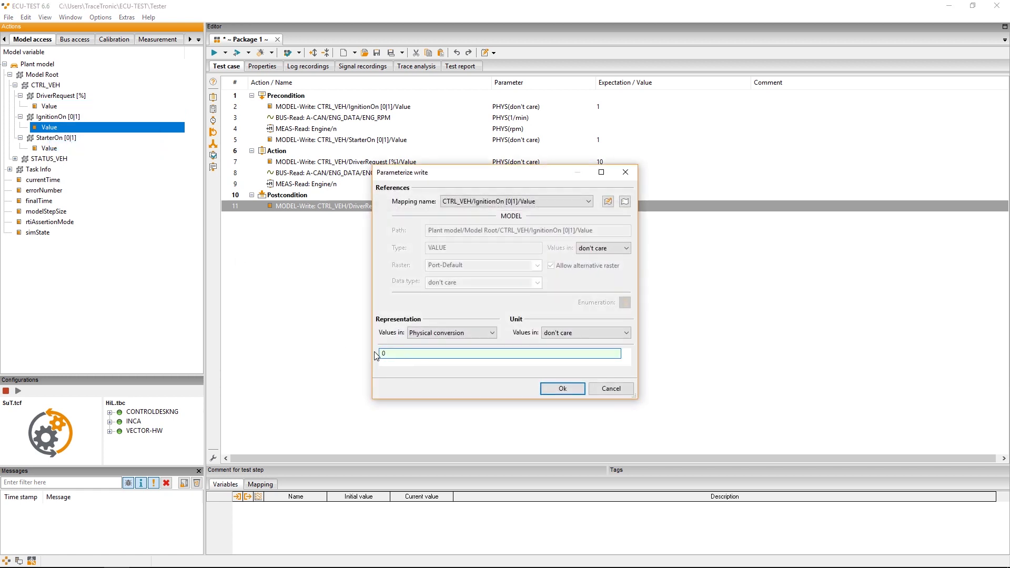
left_click(561, 390)
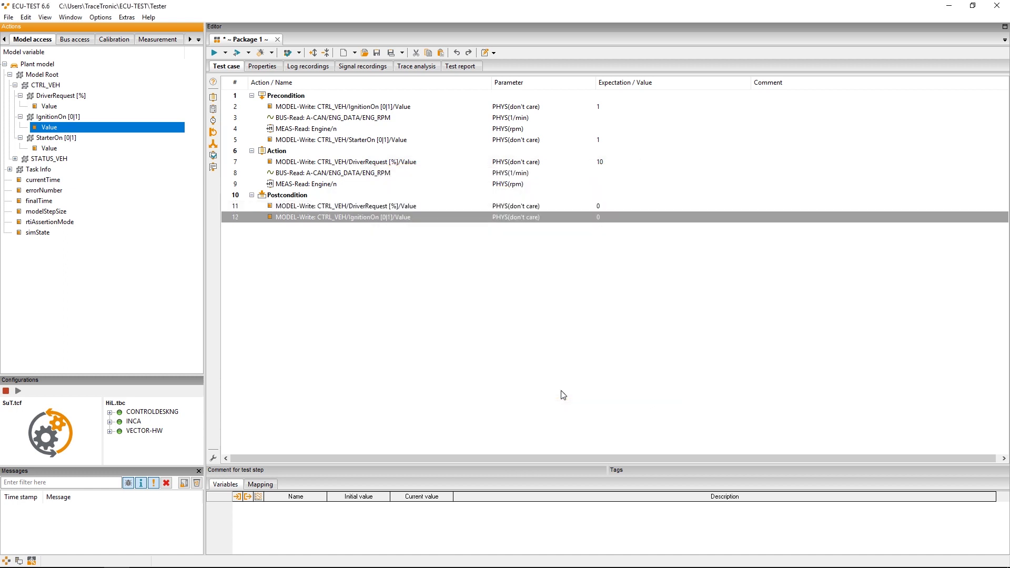
Save the package over the existing EngineStart.pkg in the Packages folder.
left_click(376, 53)
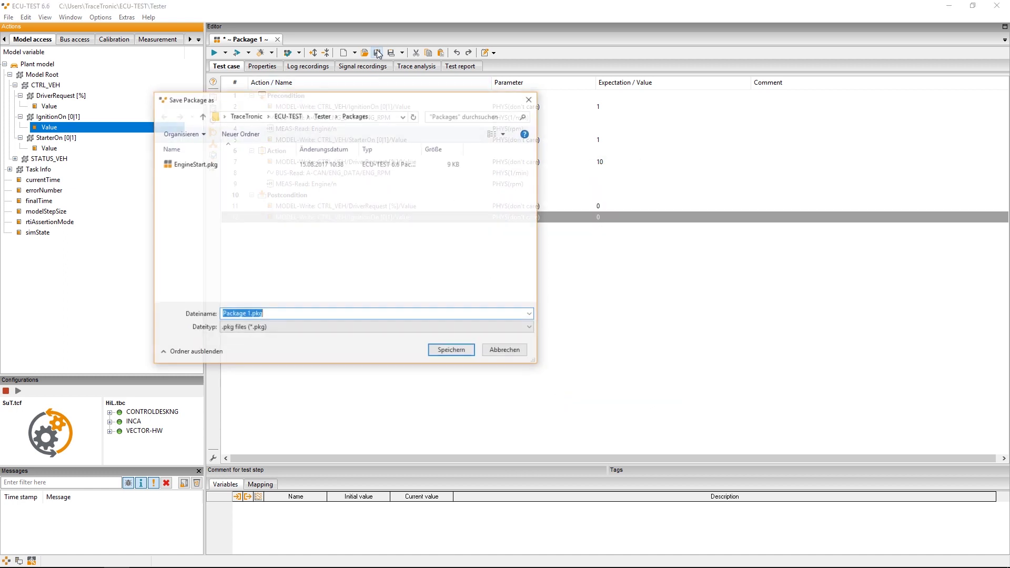
left_click(207, 166)
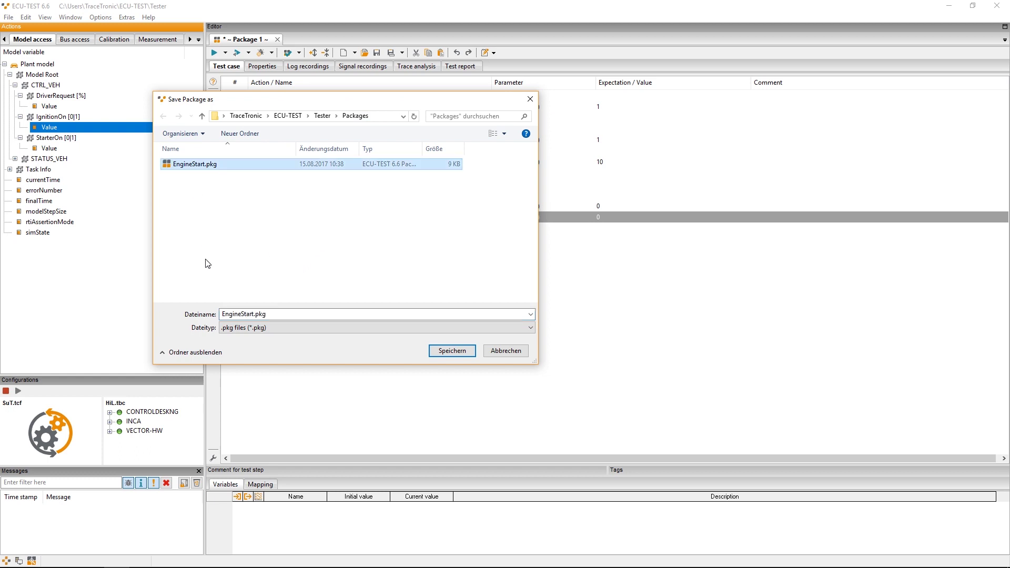
left_click(458, 356)
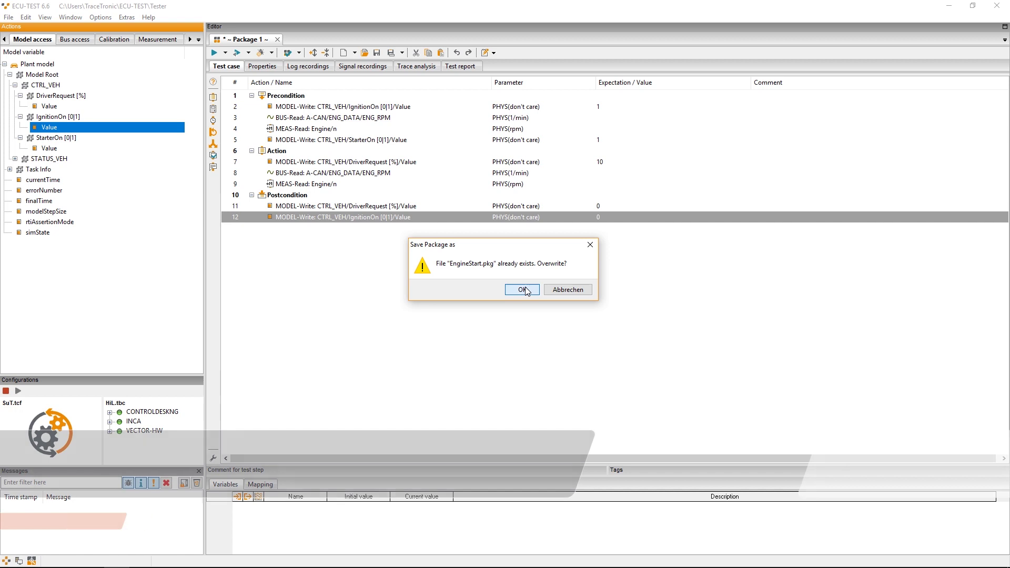
left_click(520, 289)
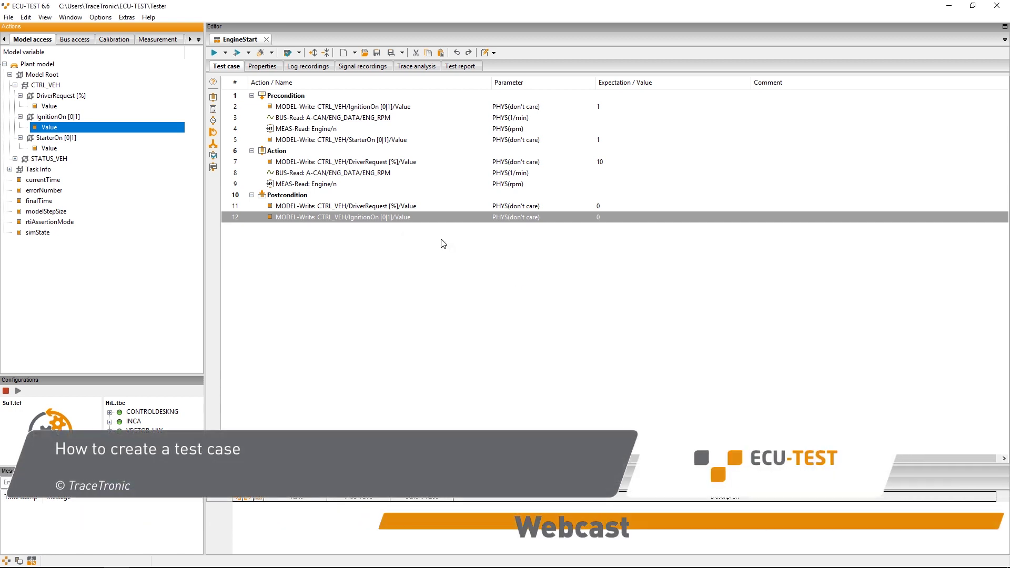